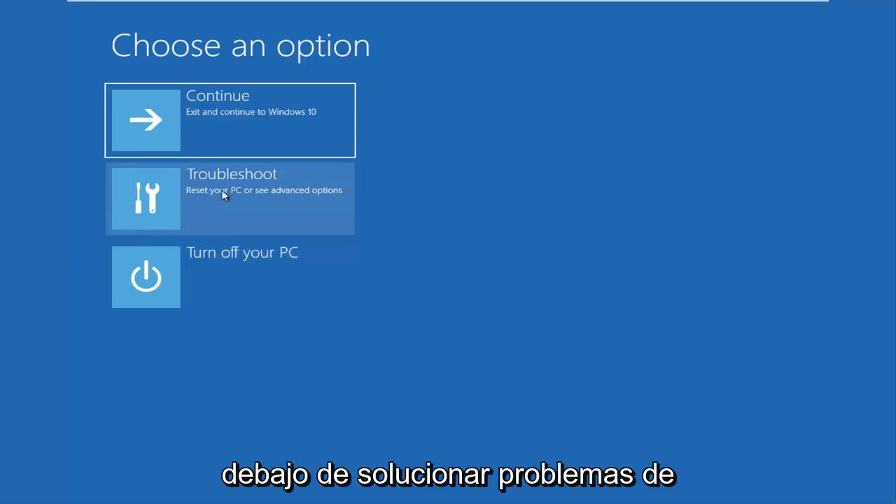
Open System Restore from the advanced troubleshooting options.
left_click(241, 208)
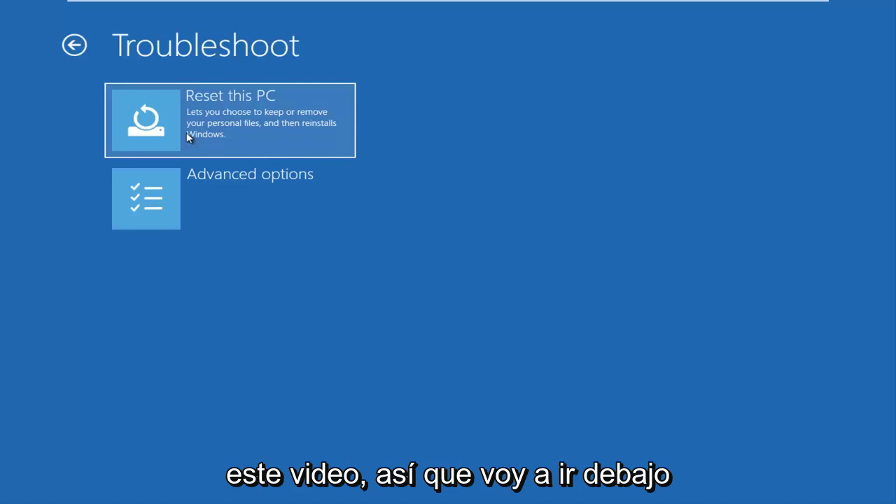
left_click(173, 191)
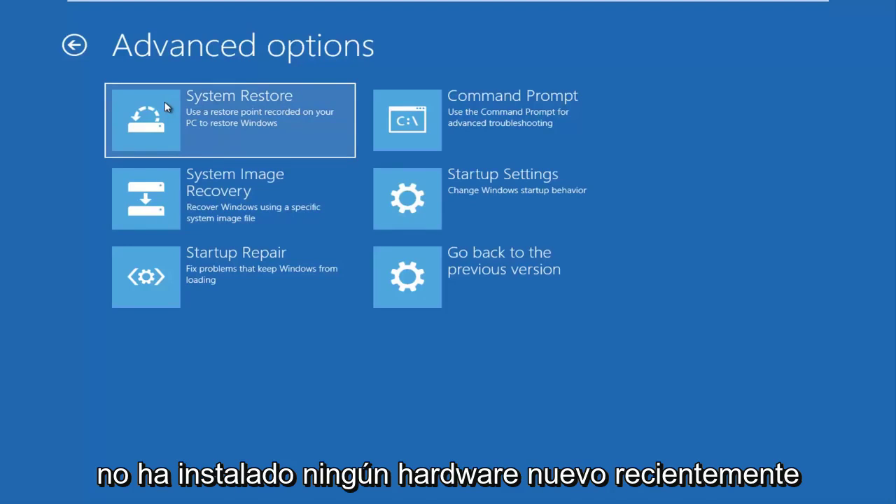
left_click(197, 119)
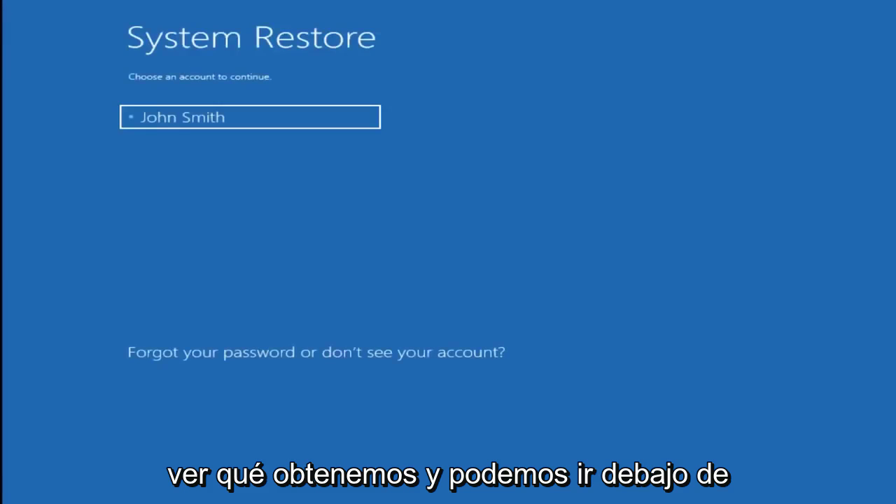
Try System Restore by selecting the user account and entering its password, and cancel the restore wizard.
left_click(257, 117)
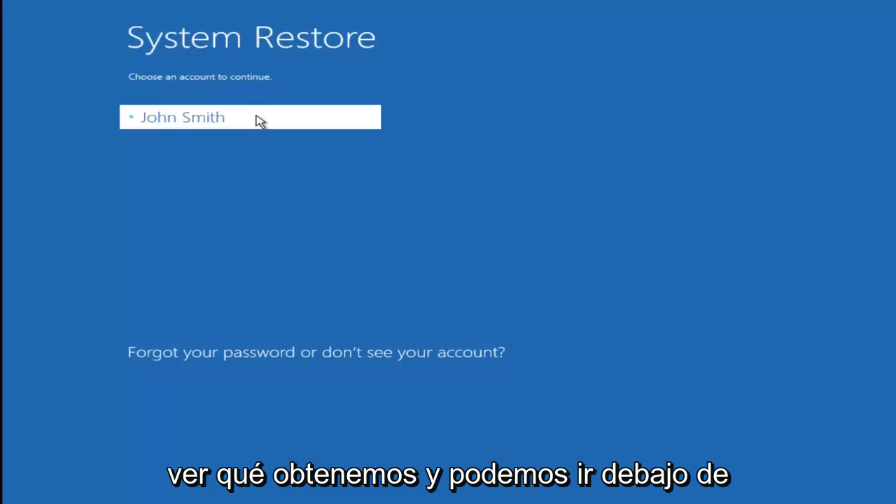
type("********")
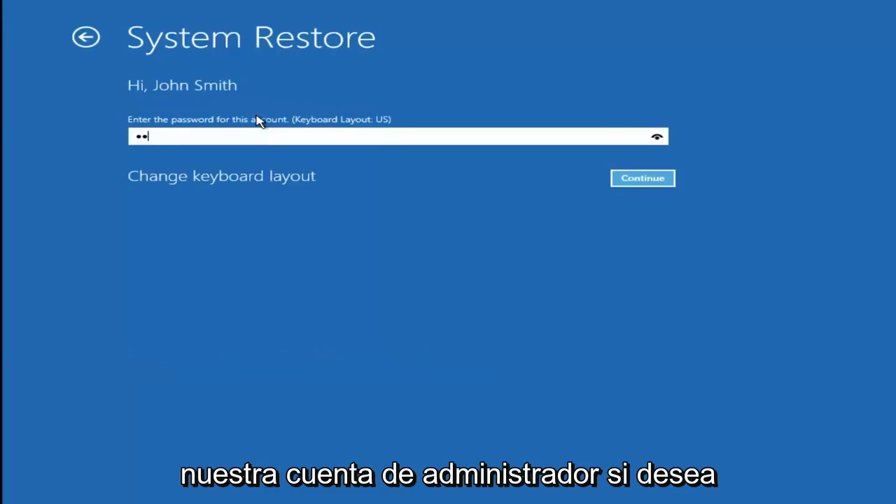
key("Return")
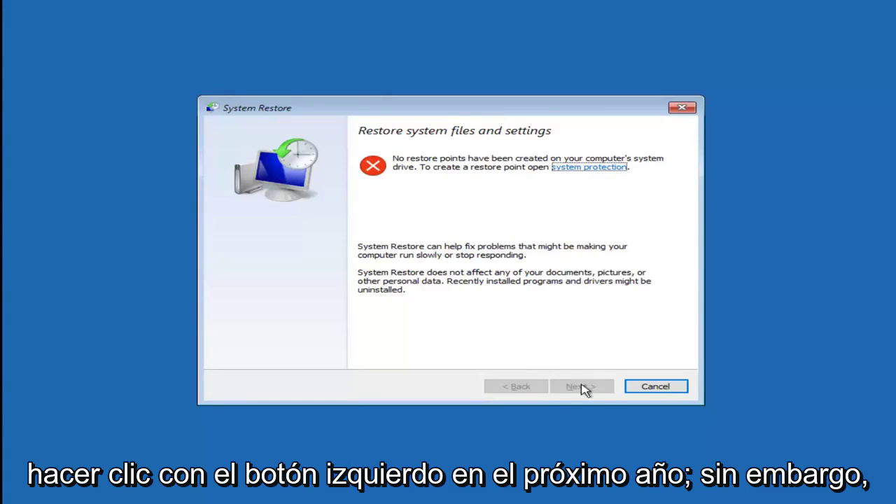
left_click(656, 389)
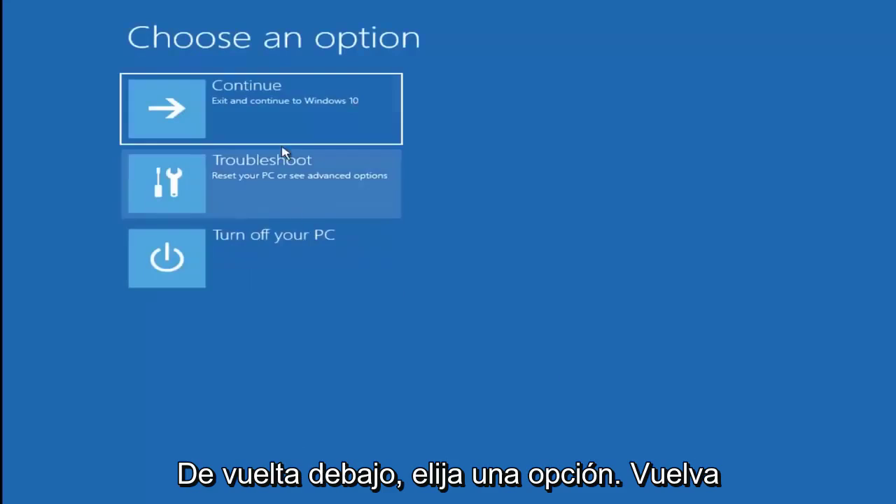
Restart the PC through the Startup Settings in the advanced options and choose Enable Safe Mode.
left_click(246, 186)
left_click(236, 184)
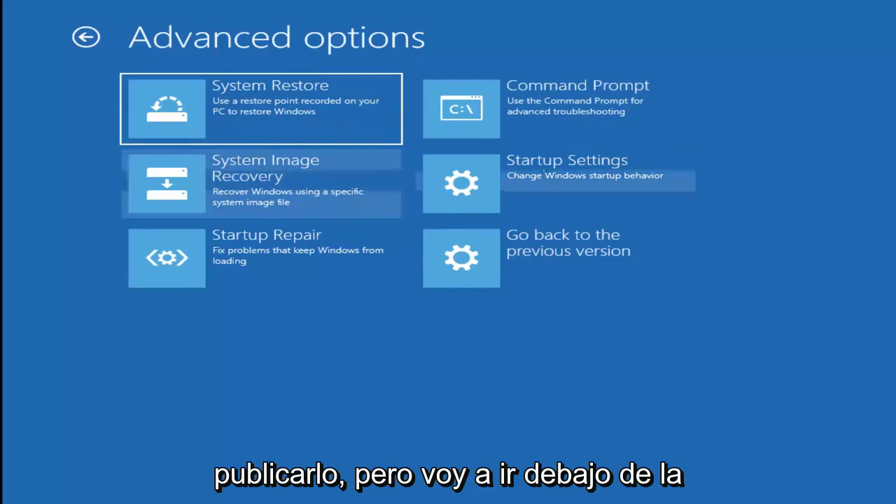
left_click(489, 184)
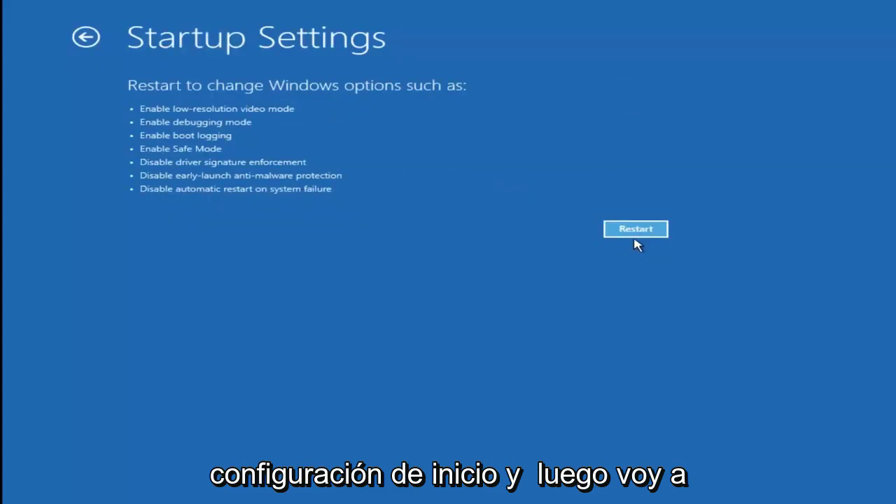
left_click(635, 229)
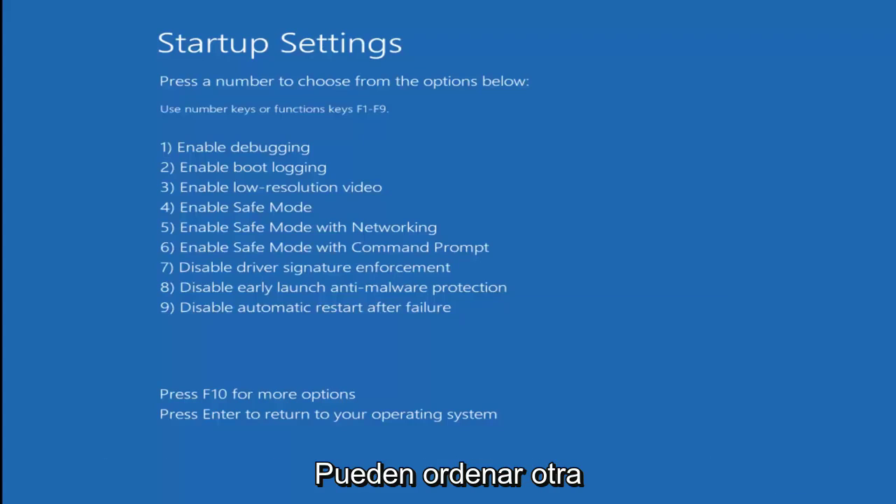
key("4")
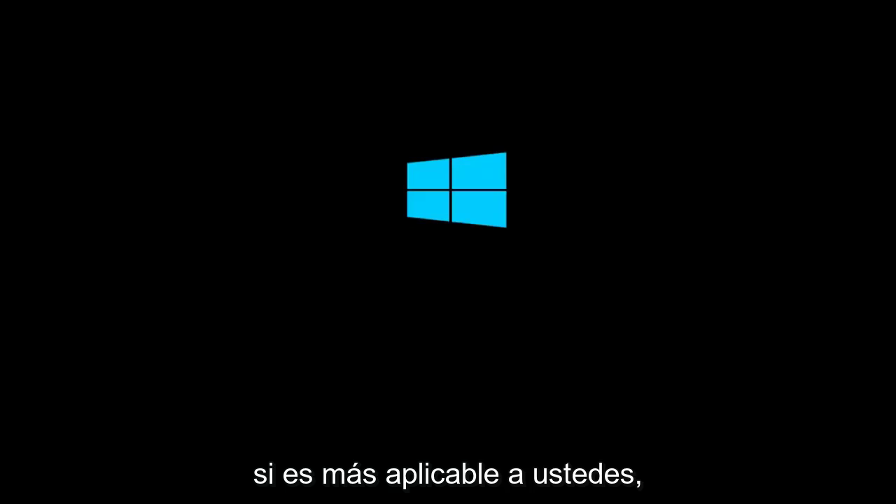
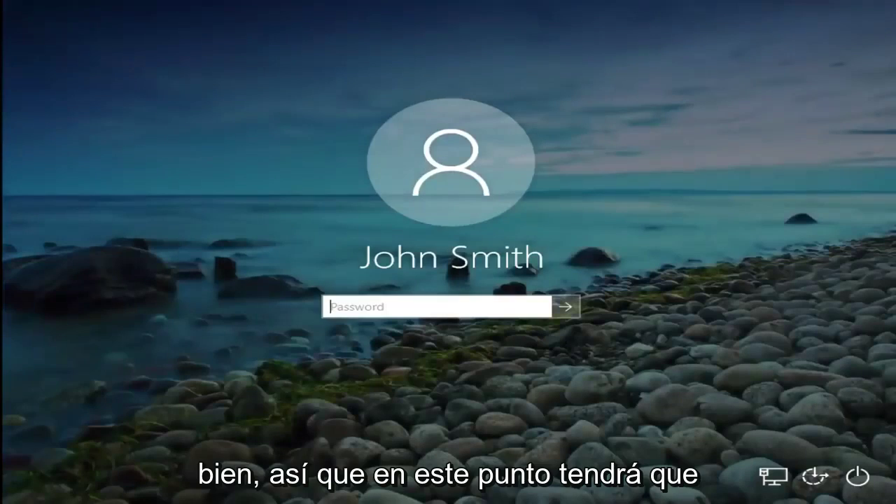
Sign in to Windows with the account password and close the browser window showing the Microsoft support page.
type("•••••")
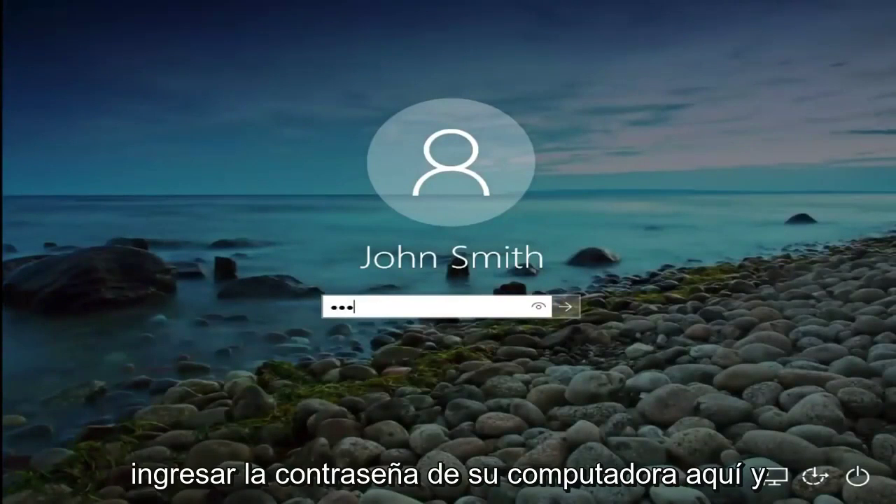
key("Return")
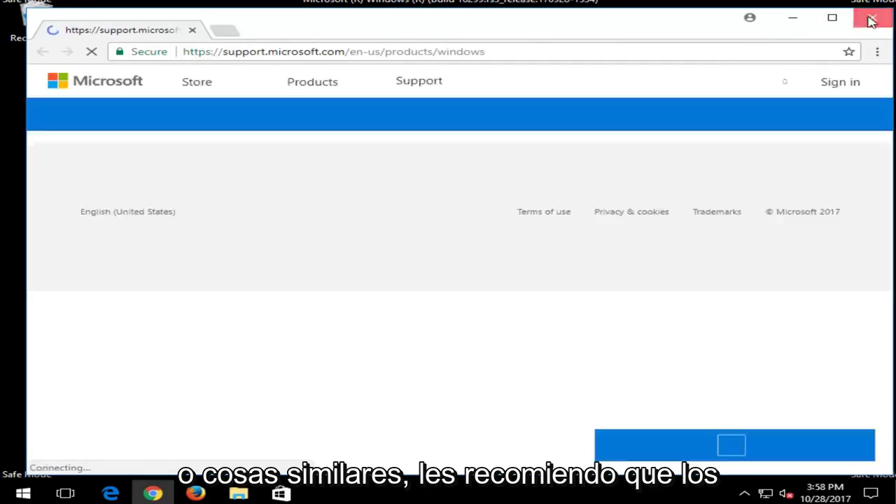
left_click(872, 19)
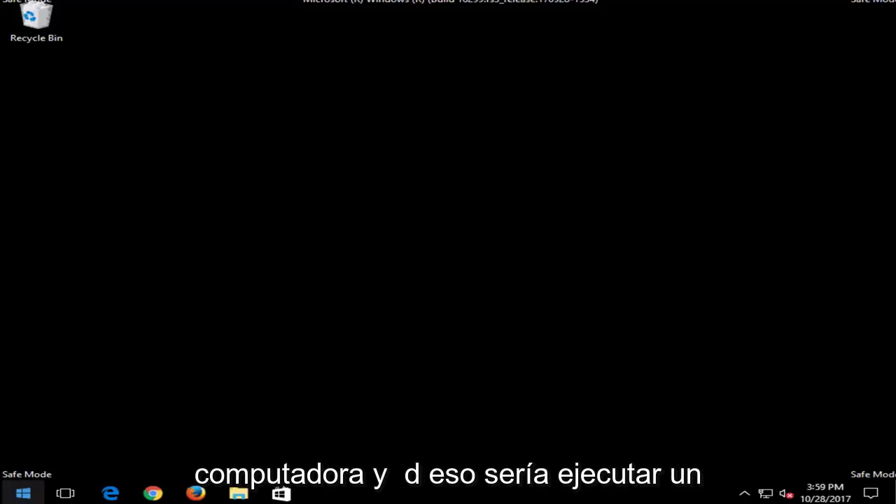
Find and open Notepad, and reposition its window on the desktop.
left_click(40, 495)
left_click(733, 137)
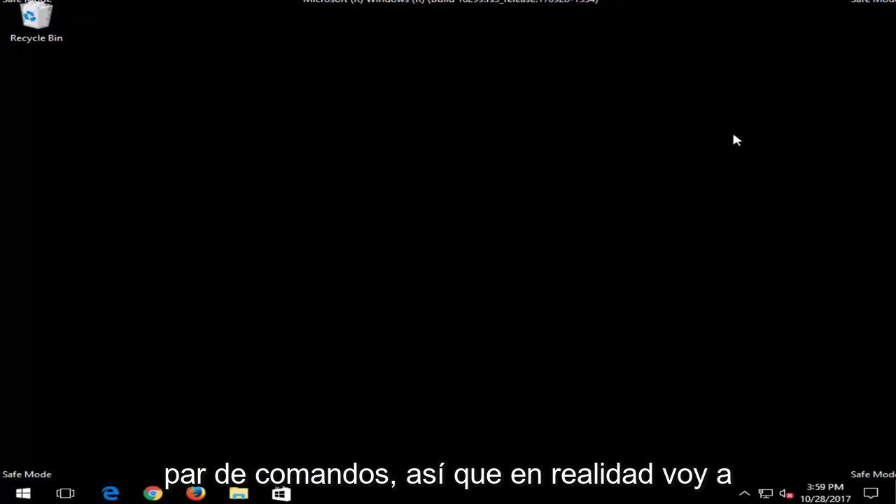
key("super")
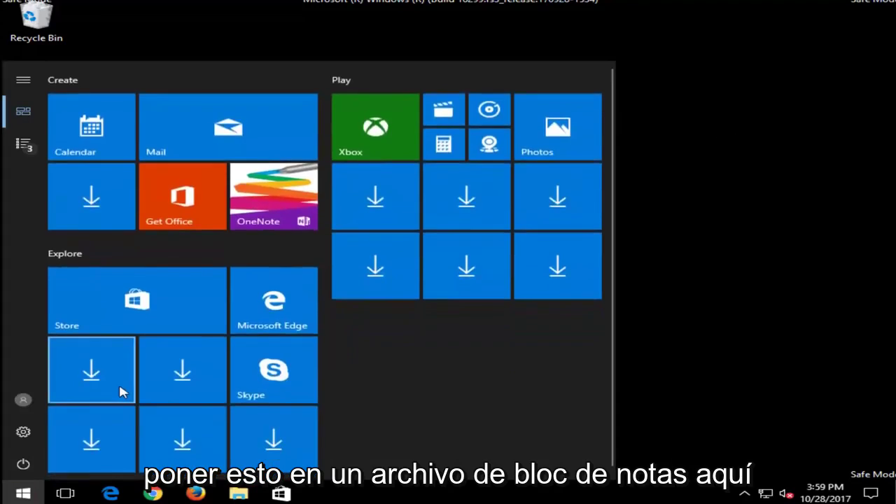
left_click(119, 390)
type("notepad")
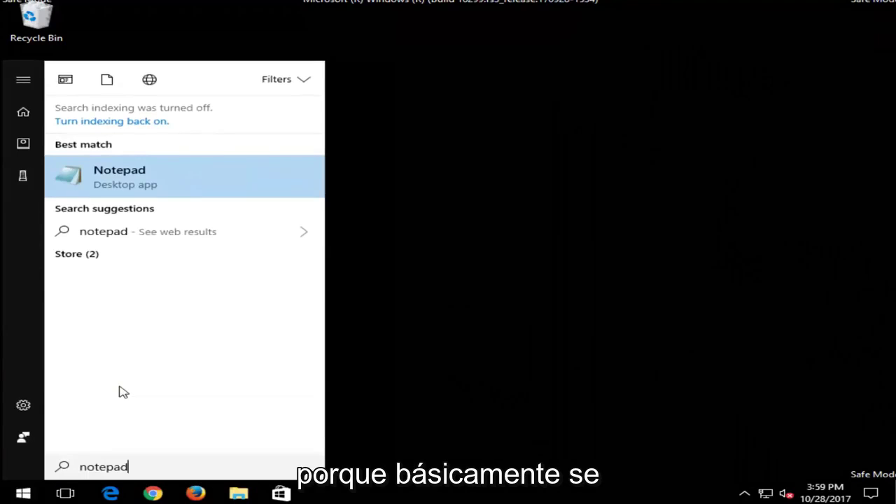
left_click(126, 175)
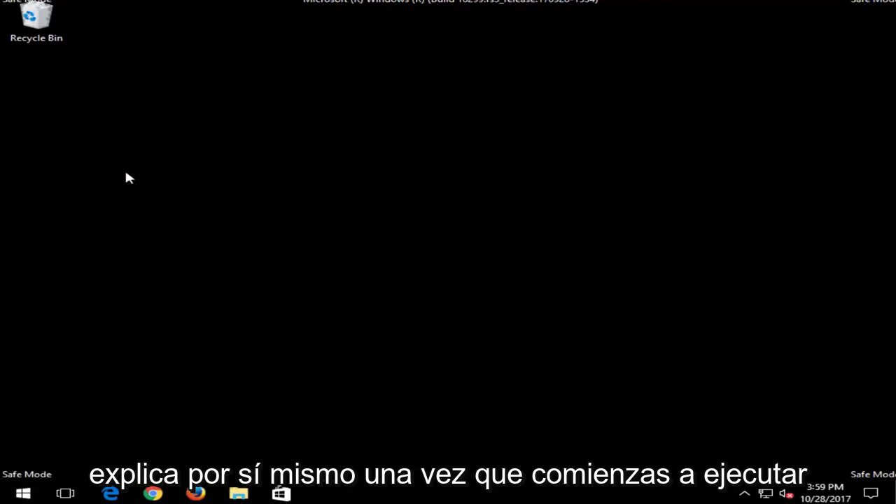
left_click_drag(494, 90, 237, 56)
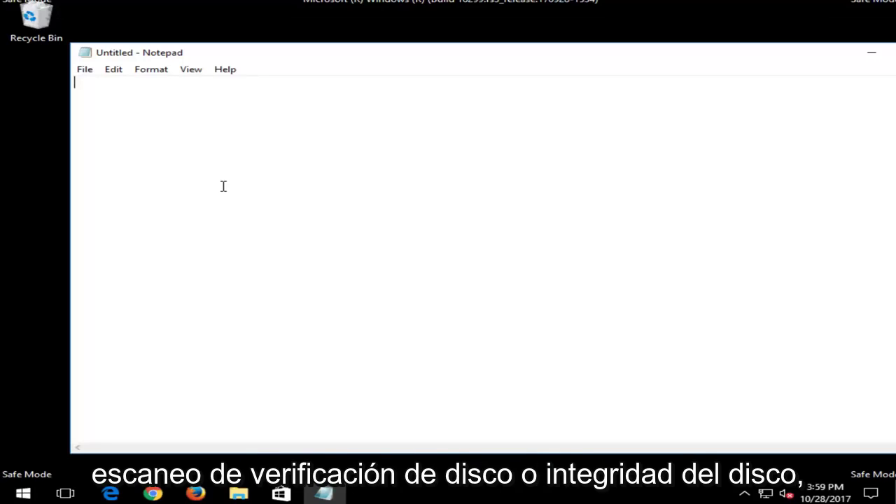
Write the commands "Chkdsk /f /r" and "sfc /scannow" in the blank note, separated by two empty lines.
type("C")
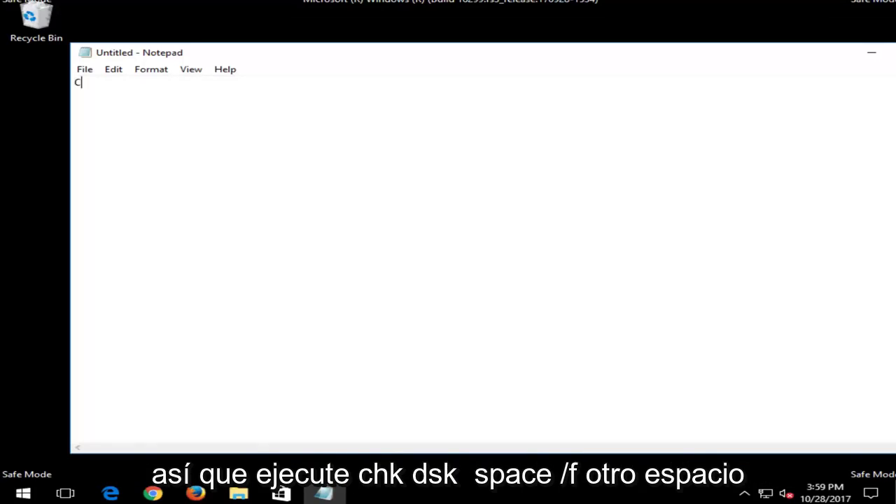
type("hkdsk /f /r")
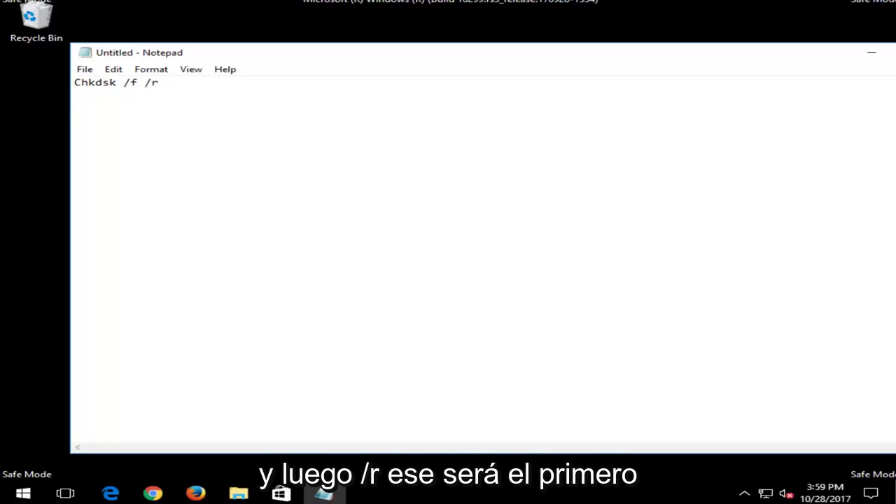
key("Return")
key("Return")
key("Return")
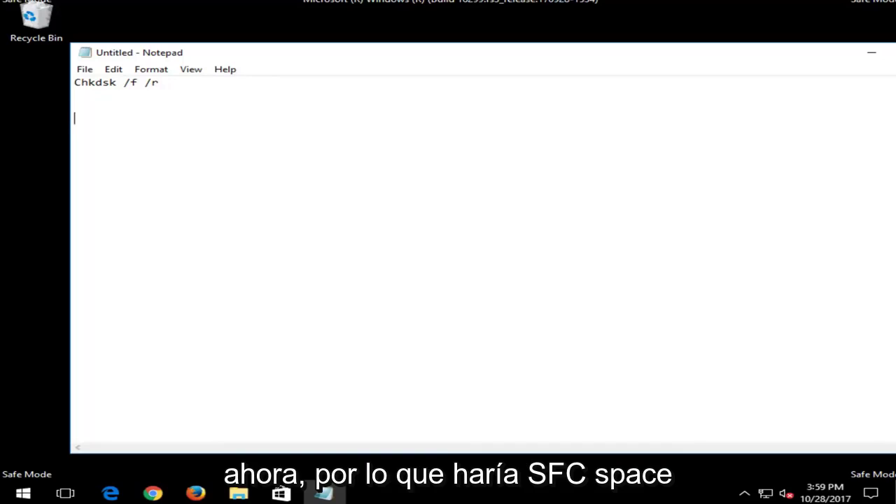
type("sfc /scannow")
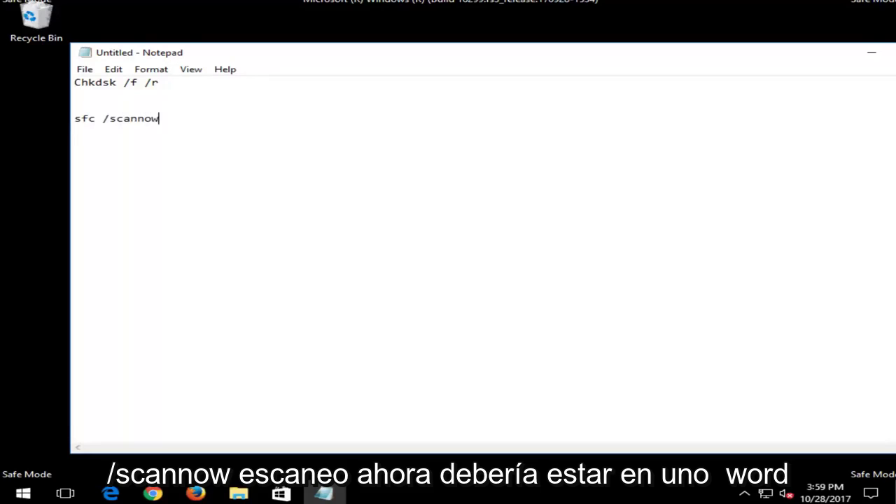
Move the Notepad window aside, run Command Prompt as administrator and reposition its window.
left_click_drag(311, 57, 542, 54)
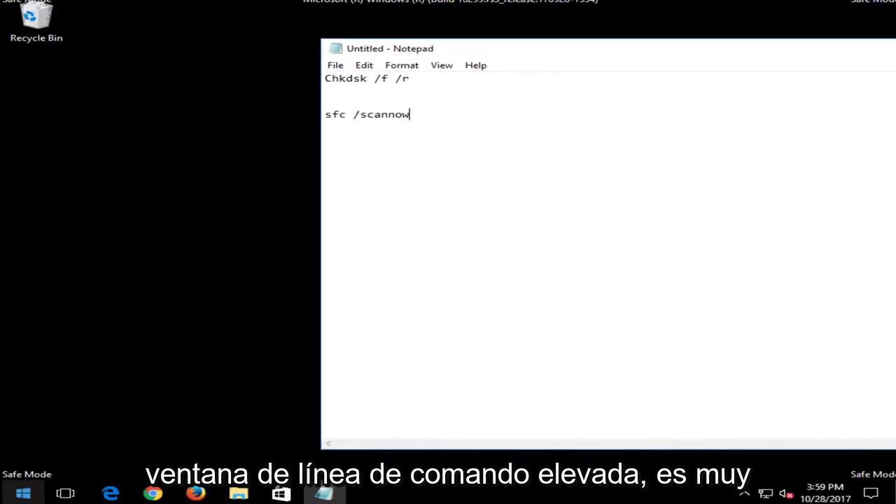
left_click(24, 494)
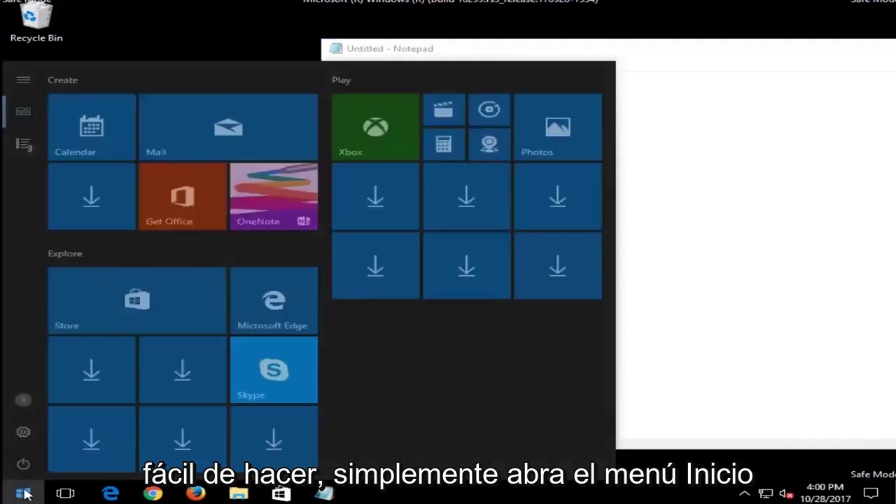
type("command prompt")
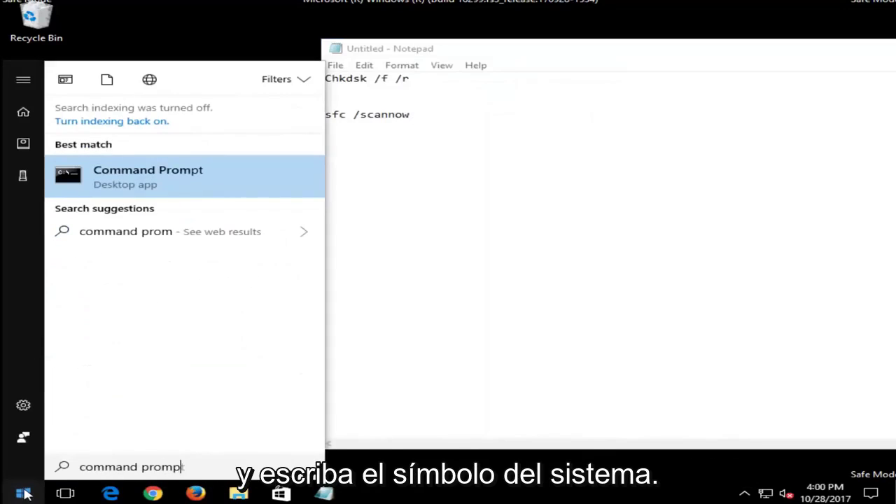
right_click(138, 183)
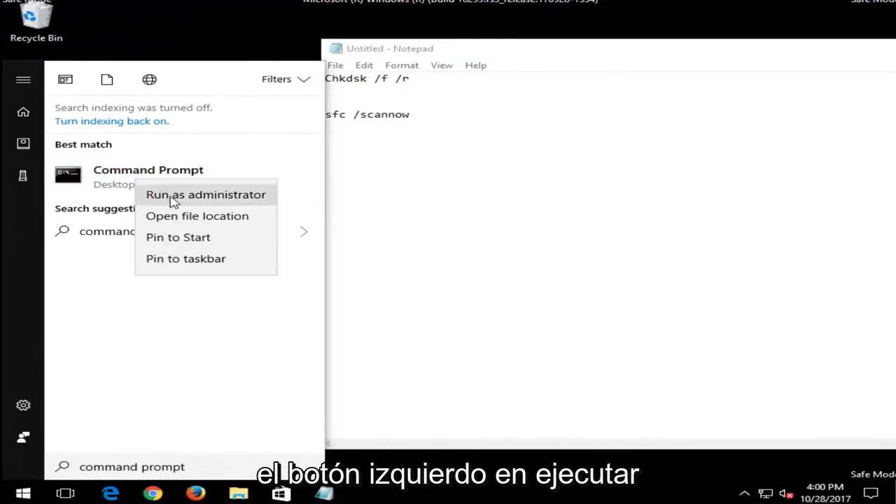
left_click(172, 200)
left_click_drag(268, 24, 312, 47)
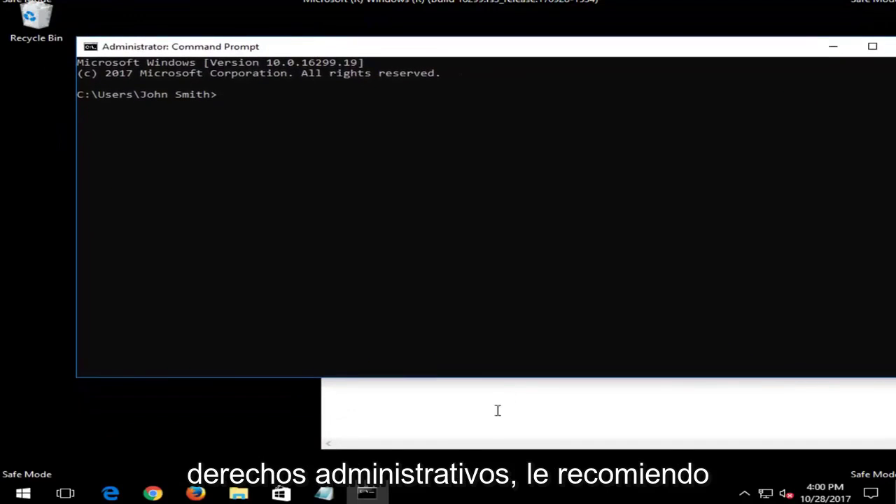
Copy the "Chkdsk /f /r" command from the Notepad note.
left_click(476, 343)
left_click_drag(423, 83, 289, 76)
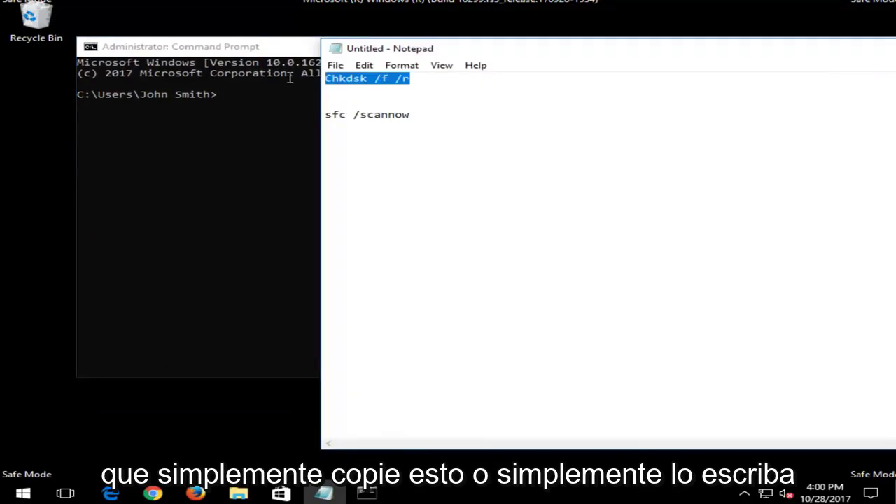
right_click(352, 75)
left_click(384, 116)
Paste and run "Chkdsk /f /r" in the Command Prompt, answering y to schedule the disk check for the next restart.
left_click(275, 54)
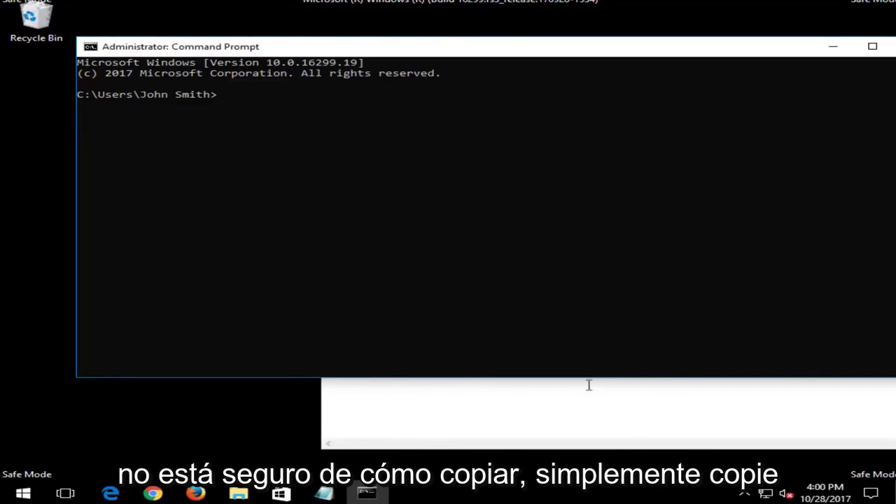
left_click(564, 383)
left_click(241, 46)
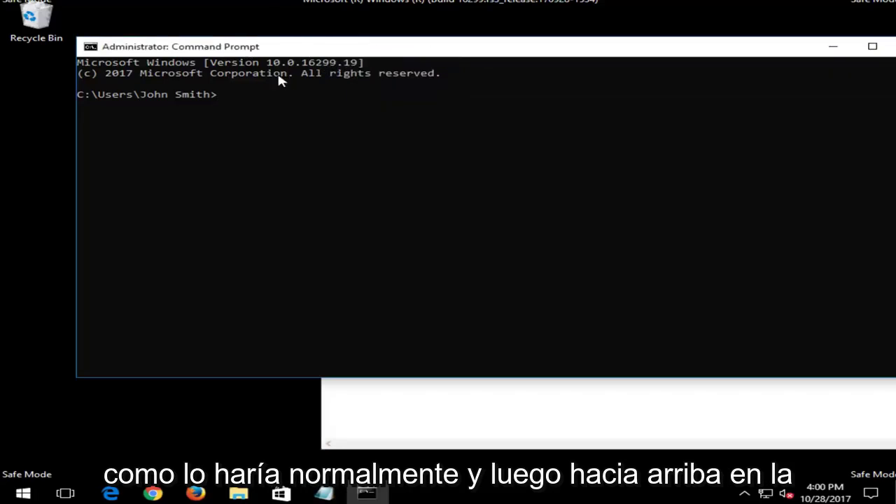
right_click(324, 49)
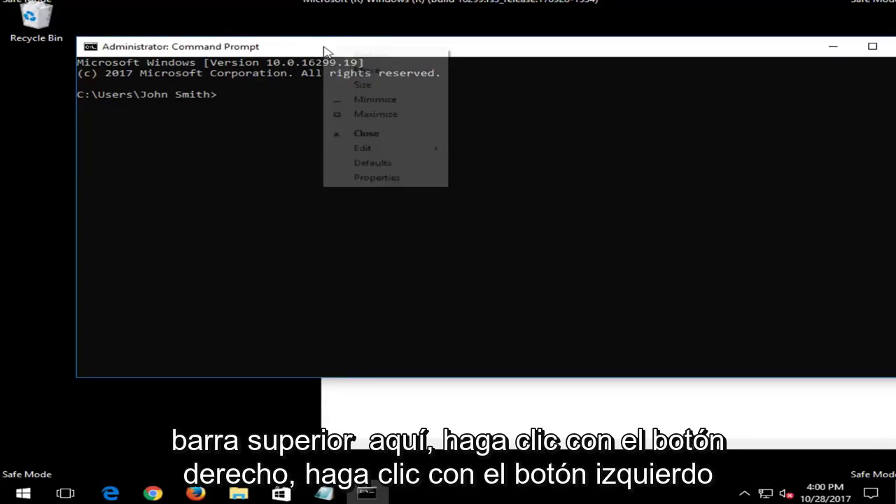
left_click(362, 148)
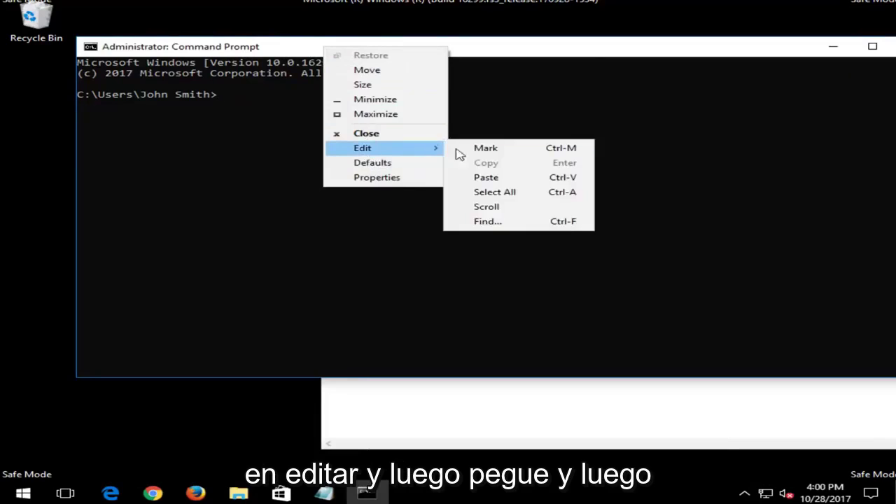
left_click(496, 178)
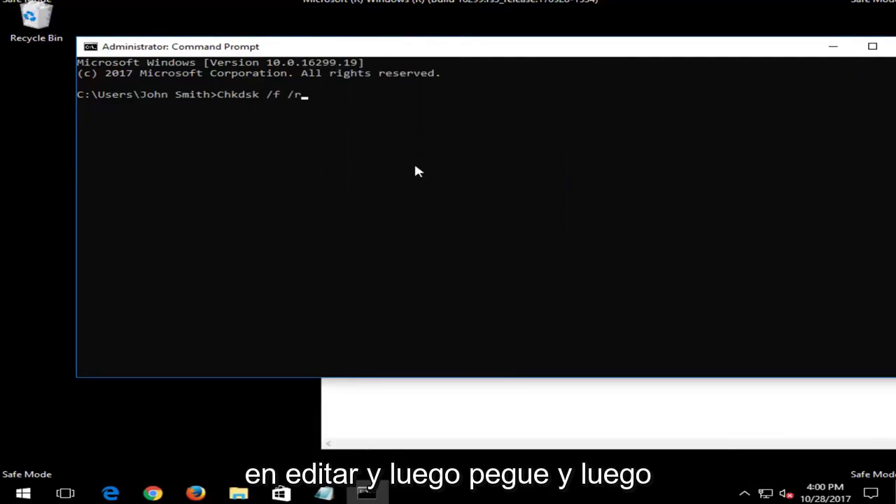
key("Return")
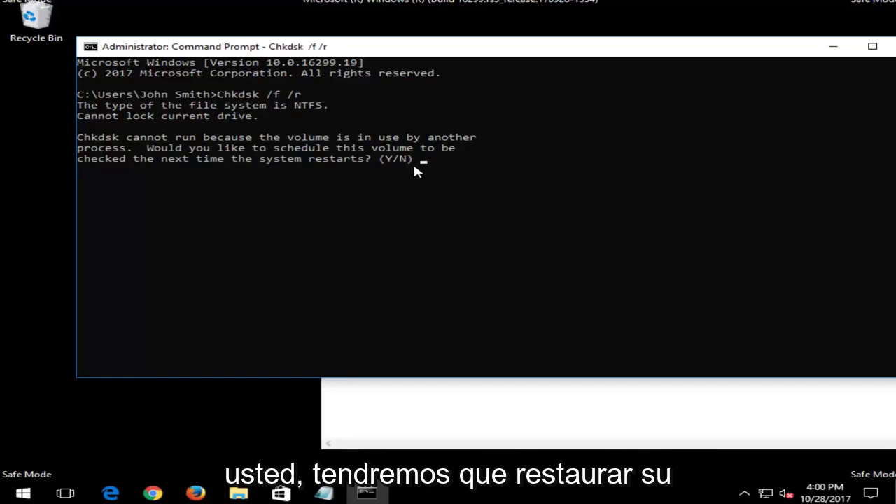
type("y")
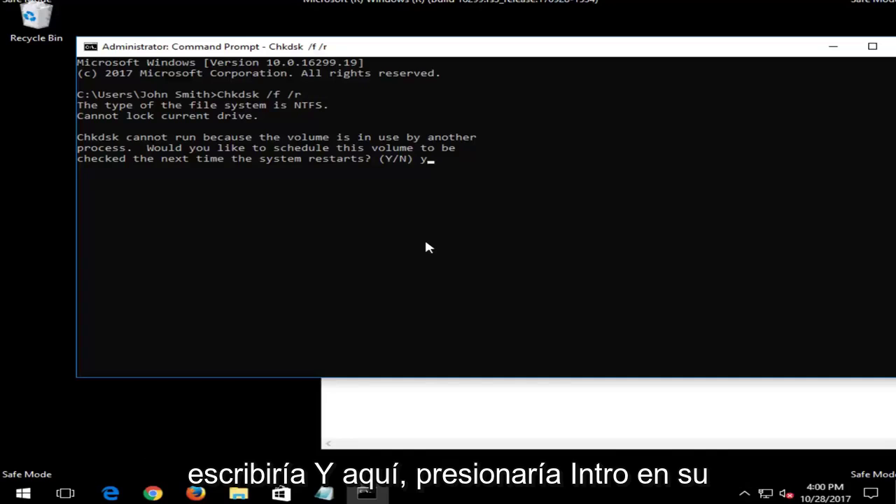
key("Return")
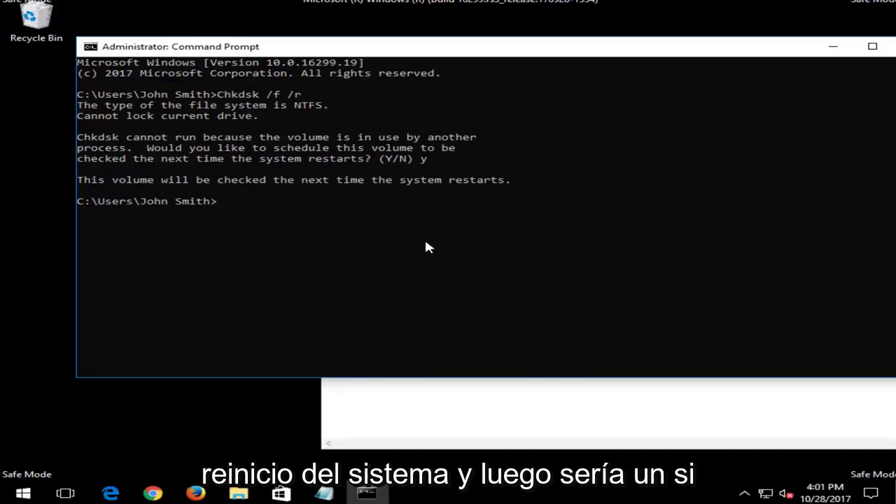
Look at the "sfc /scannow" command in the Notepad note and return to the Command Prompt.
left_click(369, 408)
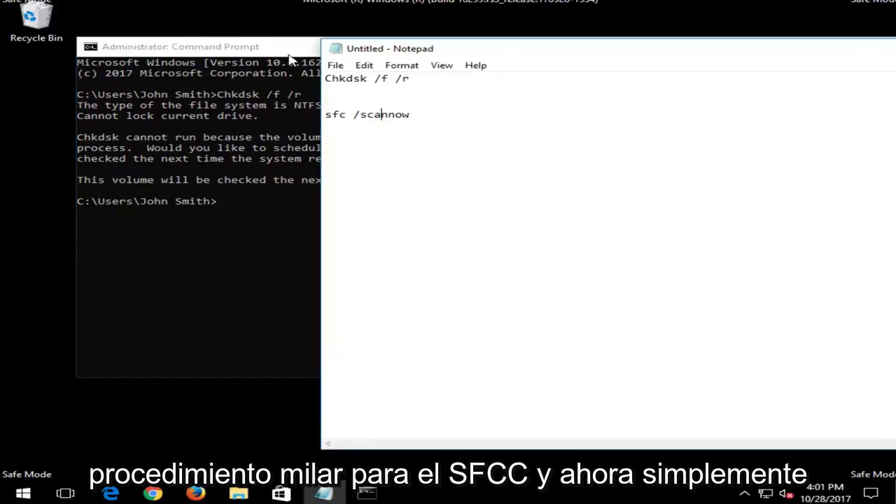
left_click(218, 46)
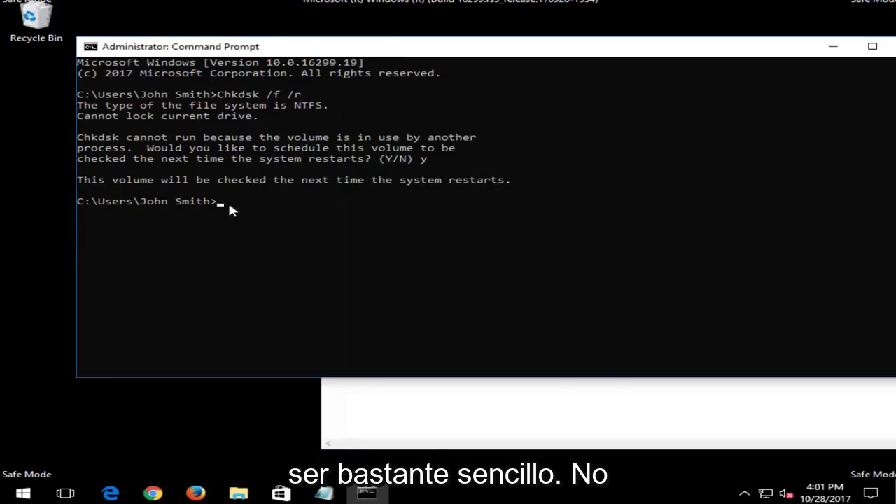